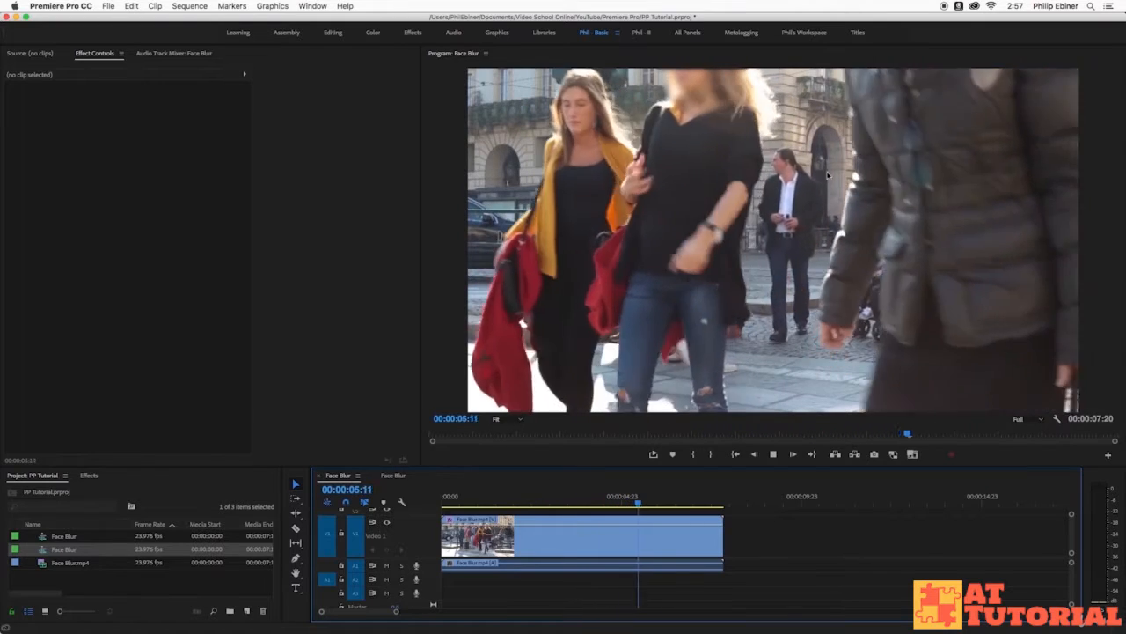
# Stop playback, return to the first frame and open the second Face Blur sequence.
pyautogui.press('space')
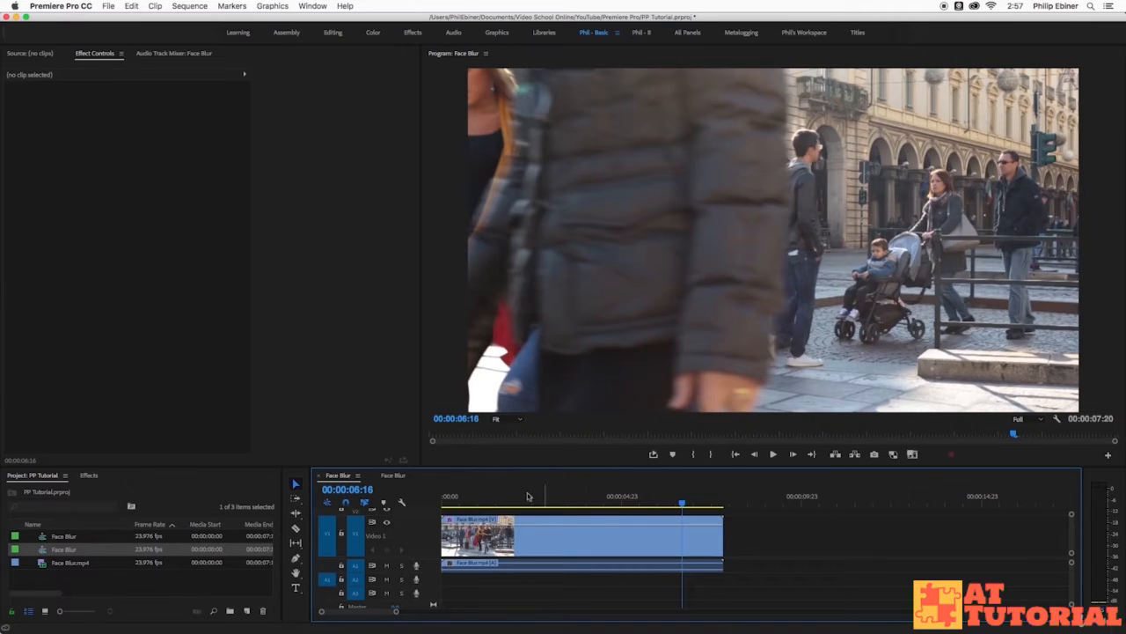
pyautogui.click(475, 501)
pyautogui.click(444, 502)
pyautogui.click(393, 476)
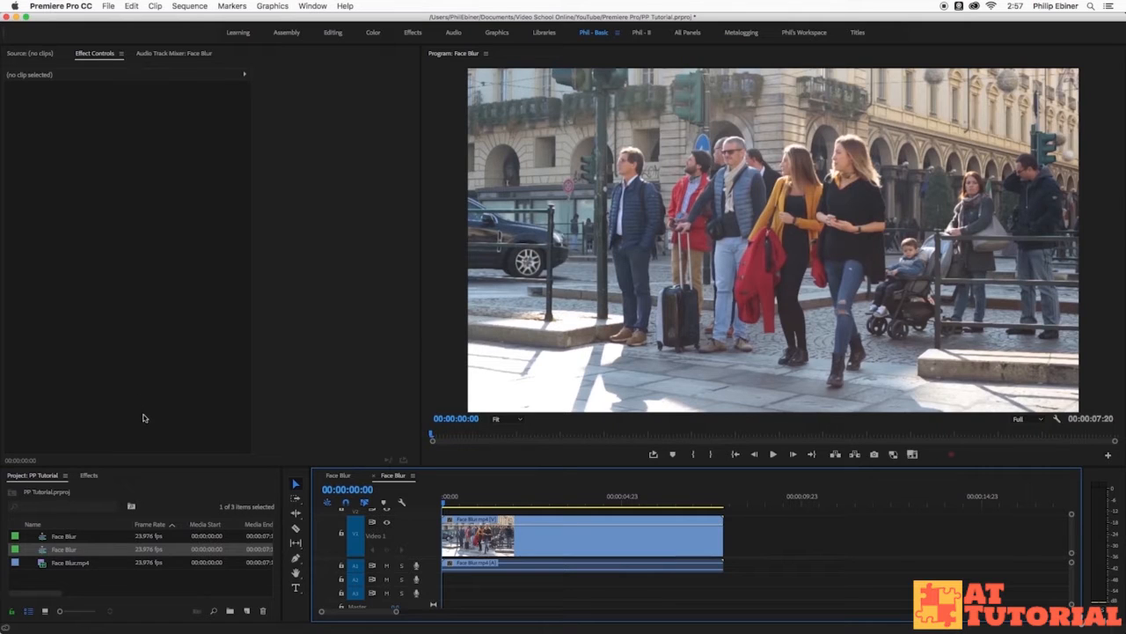
# Find the Gaussian Blur video effect by searching for "blur" and apply it to the Face Blur.mp4 clip.
pyautogui.click(90, 476)
pyautogui.click(92, 489)
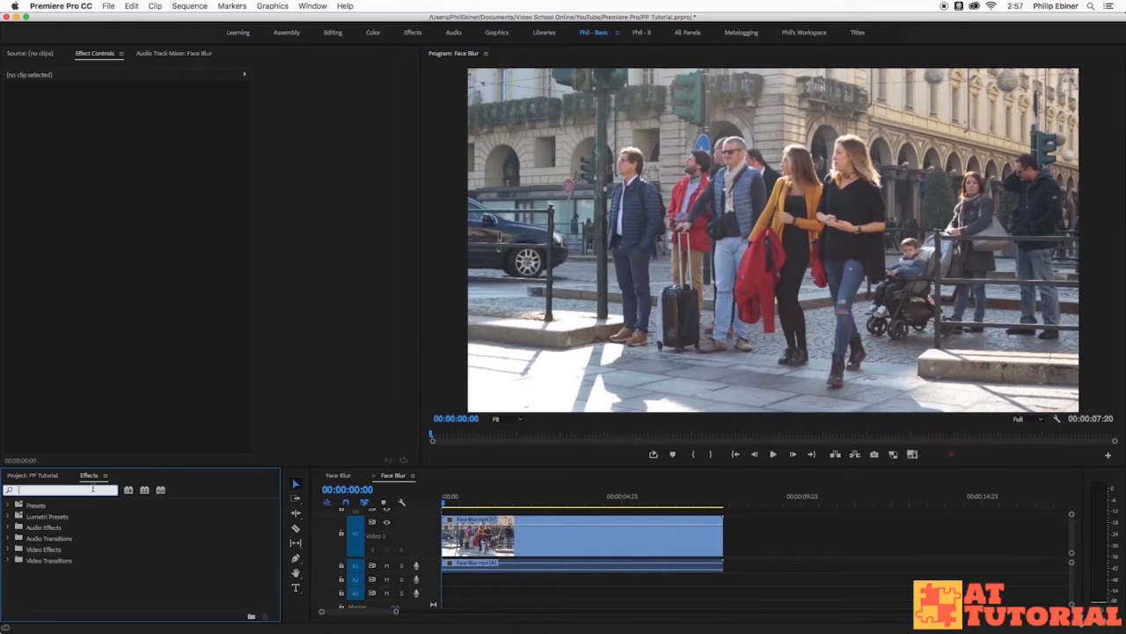
pyautogui.write('blur')
pyautogui.scroll(-2, 156, 584)
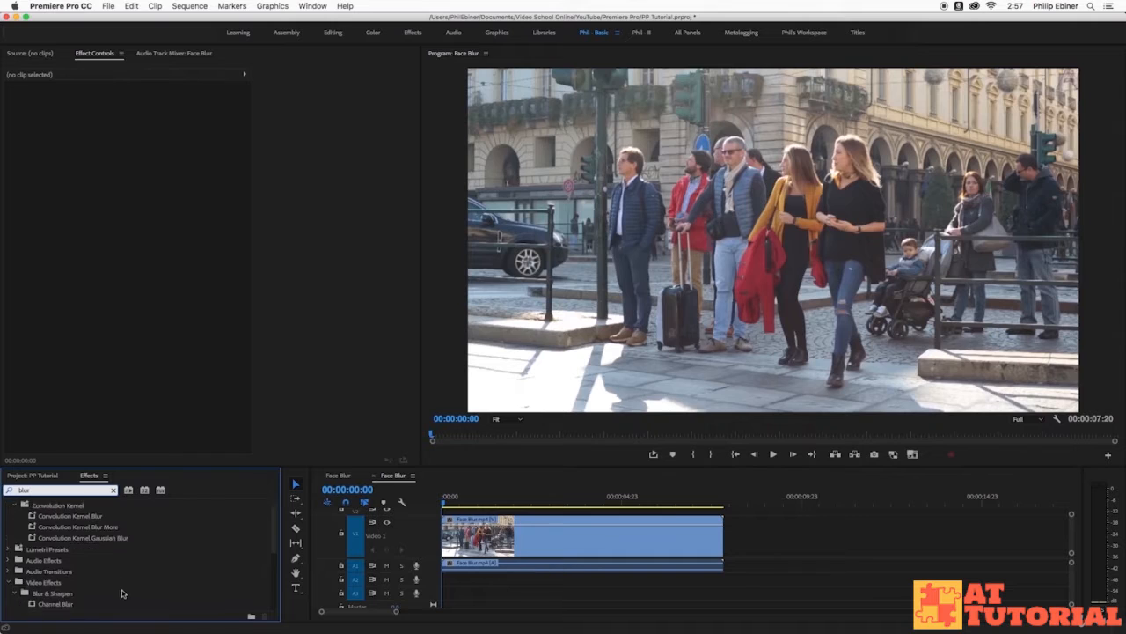
pyautogui.scroll(-2, 156, 584)
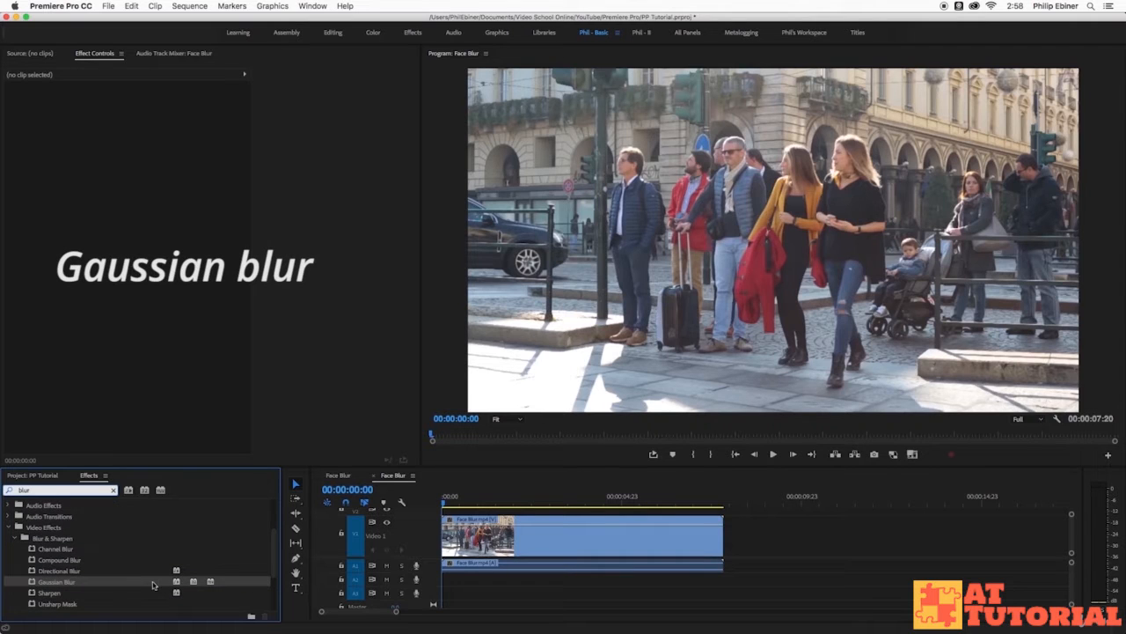
pyautogui.click(55, 584)
pyautogui.moveTo(343, 503); pyautogui.dragTo(512, 546)
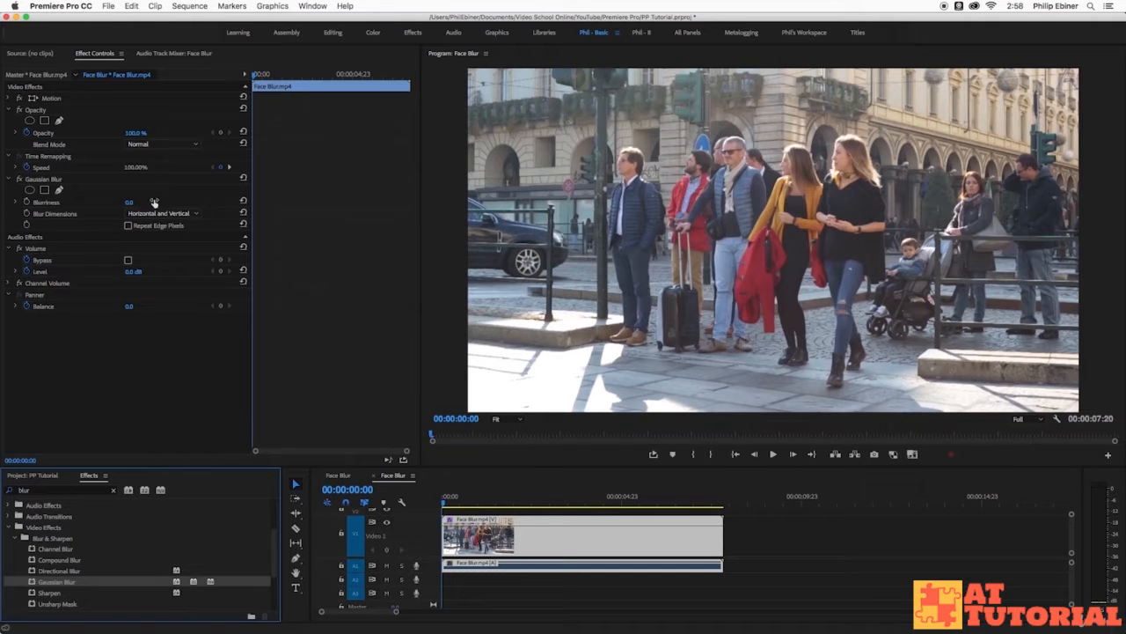
# Try a Gaussian Blur blurriness of 53 on the whole clip, then undo it.
pyautogui.moveTo(129, 203); pyautogui.dragTo(138, 202)
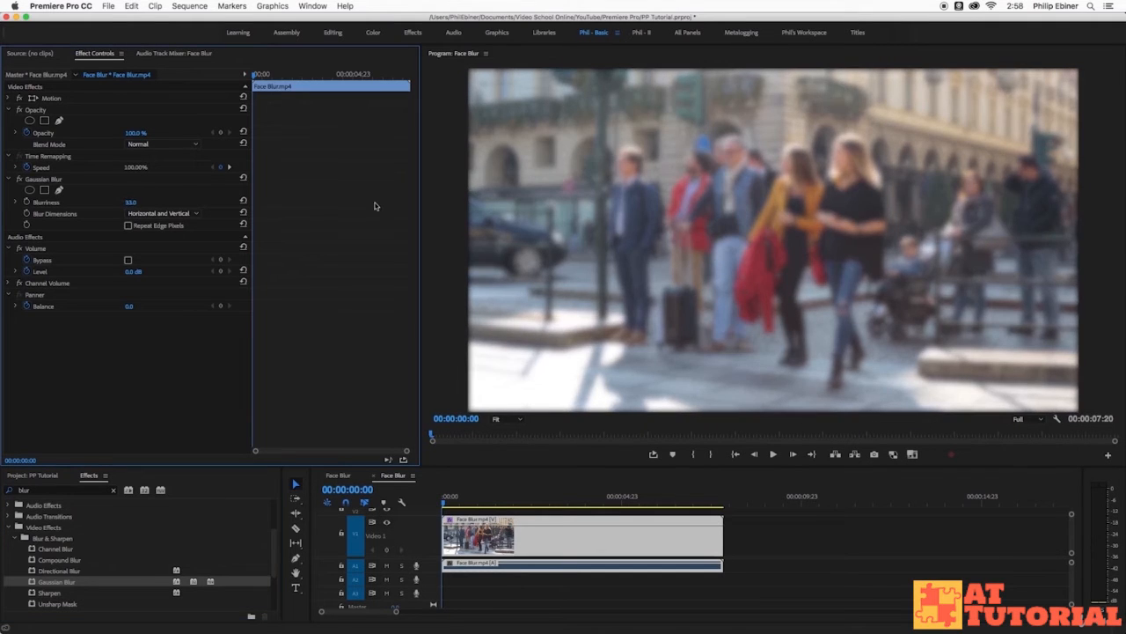
pyautogui.press('super+z')
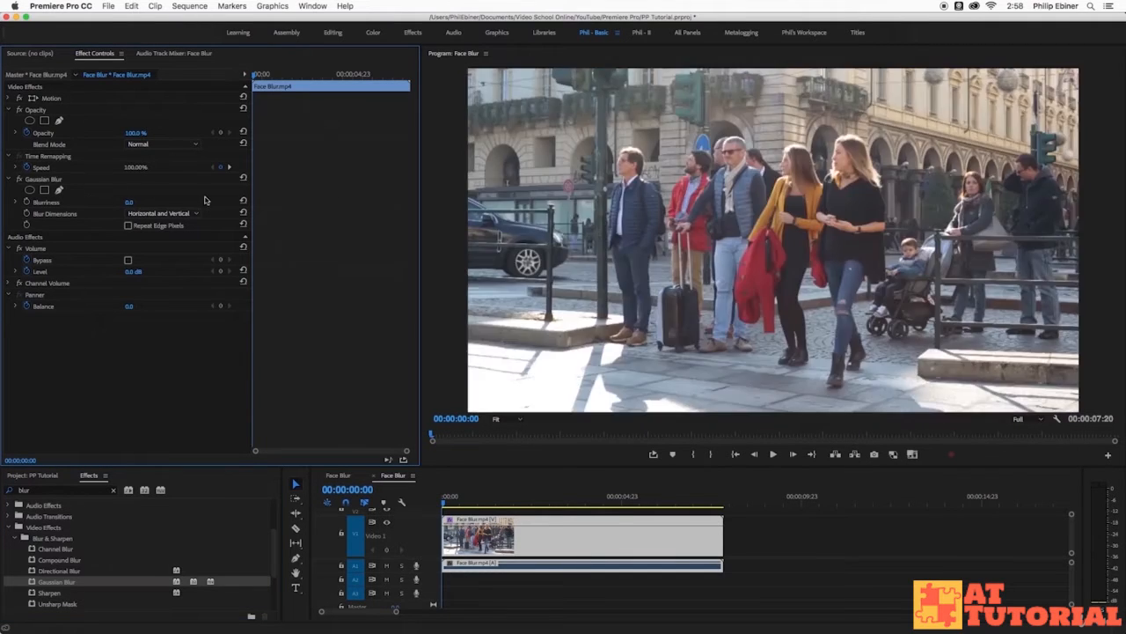
# Add an ellipse mask to Gaussian Blur, shrink it to head size and place it over the face of the blonde woman in black.
pyautogui.click(29, 191)
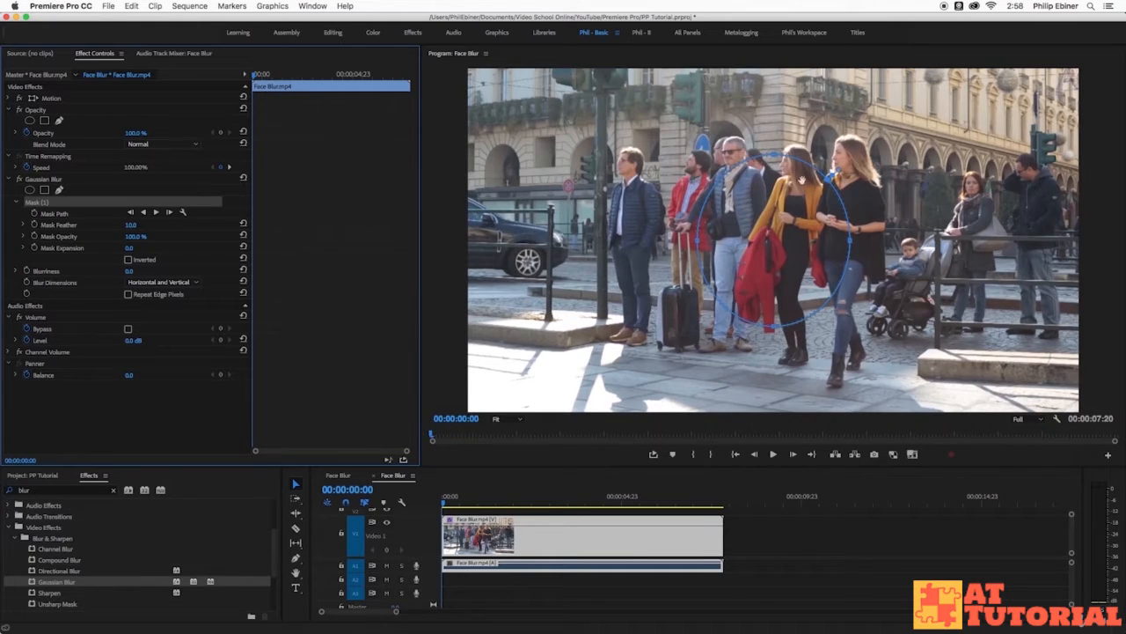
pyautogui.moveTo(774, 156); pyautogui.dragTo(774, 244)
pyautogui.moveTo(852, 287); pyautogui.dragTo(759, 285)
pyautogui.moveTo(730, 329); pyautogui.dragTo(751, 279)
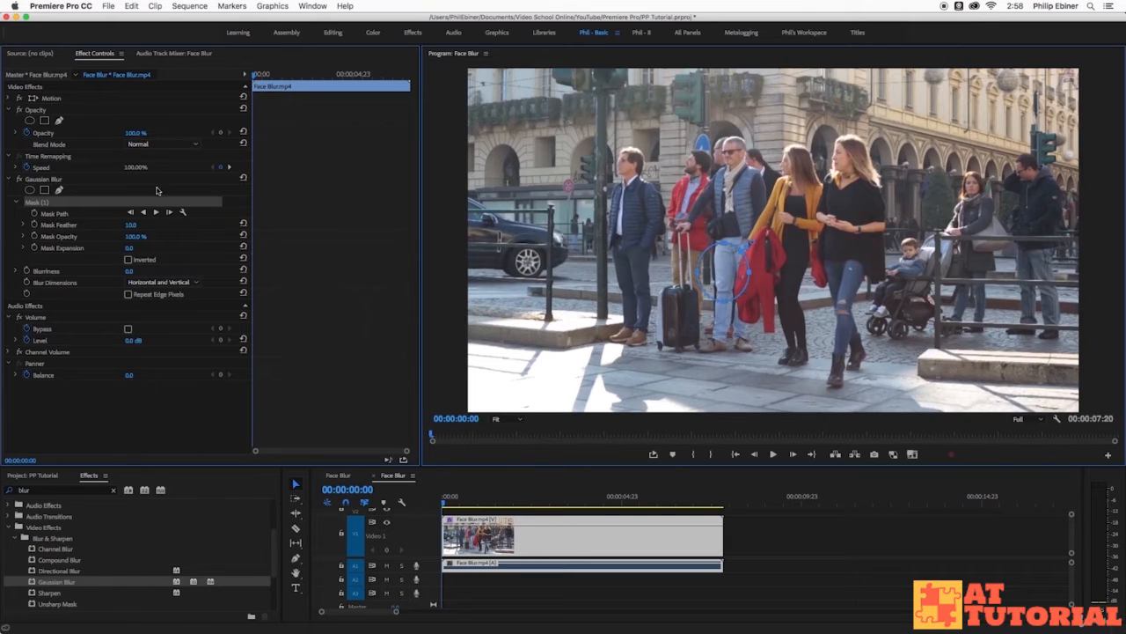
pyautogui.click(60, 190)
pyautogui.moveTo(727, 275); pyautogui.dragTo(850, 165)
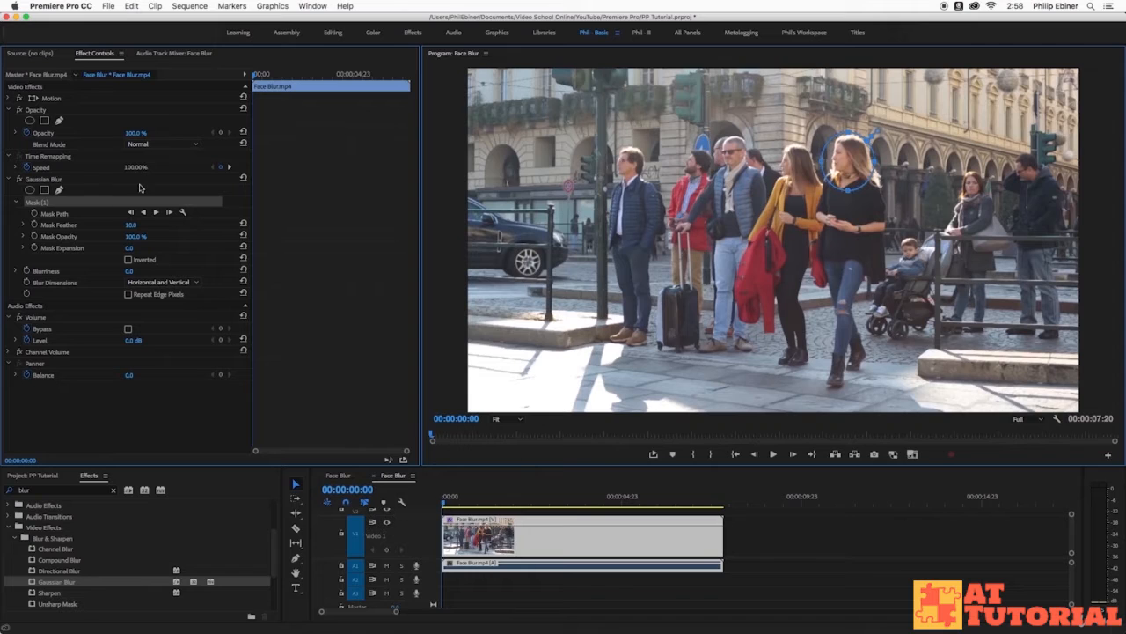
# Set the Gaussian Blur blurriness to 29, play the clip to check the masked face, and return to the first frame.
pyautogui.moveTo(131, 273); pyautogui.dragTo(160, 273)
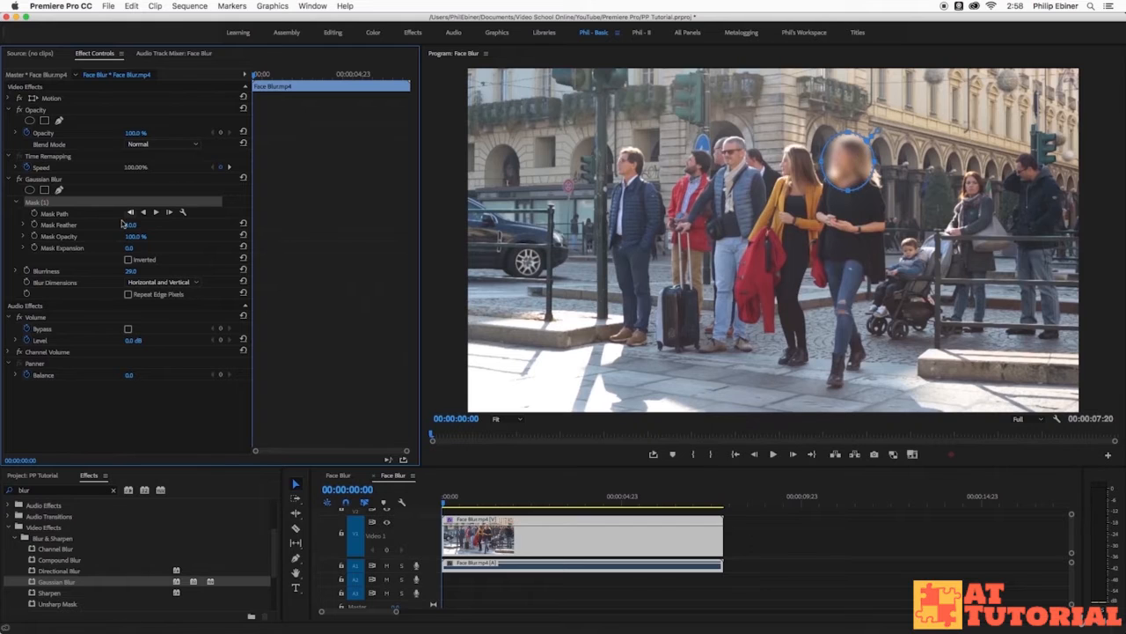
pyautogui.press('space')
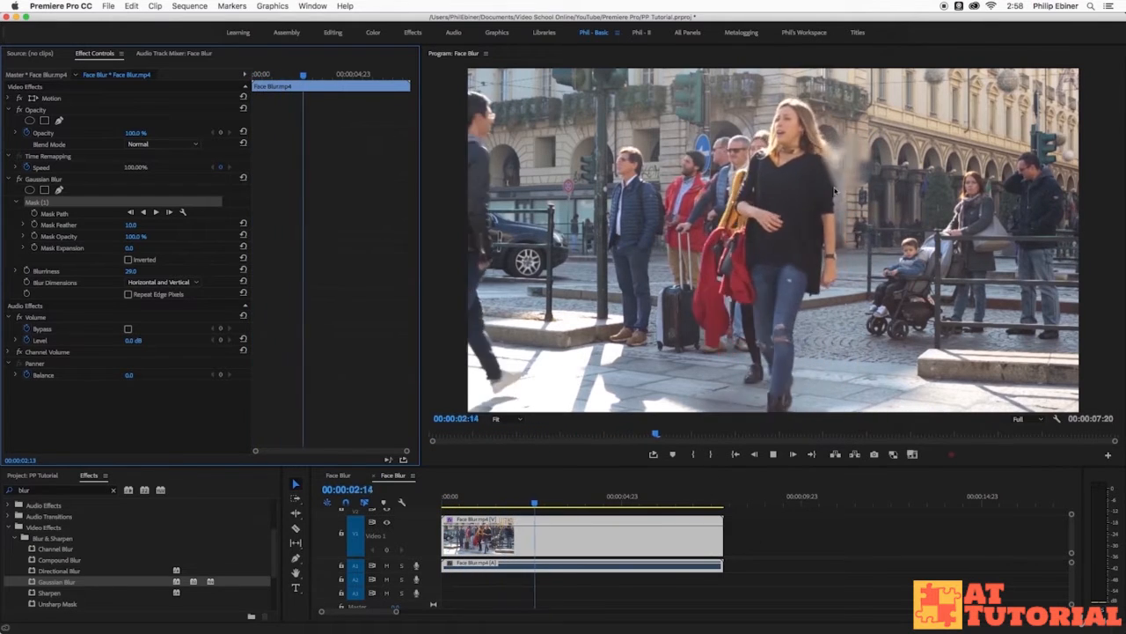
pyautogui.press('space')
pyautogui.moveTo(508, 501); pyautogui.dragTo(340, 503)
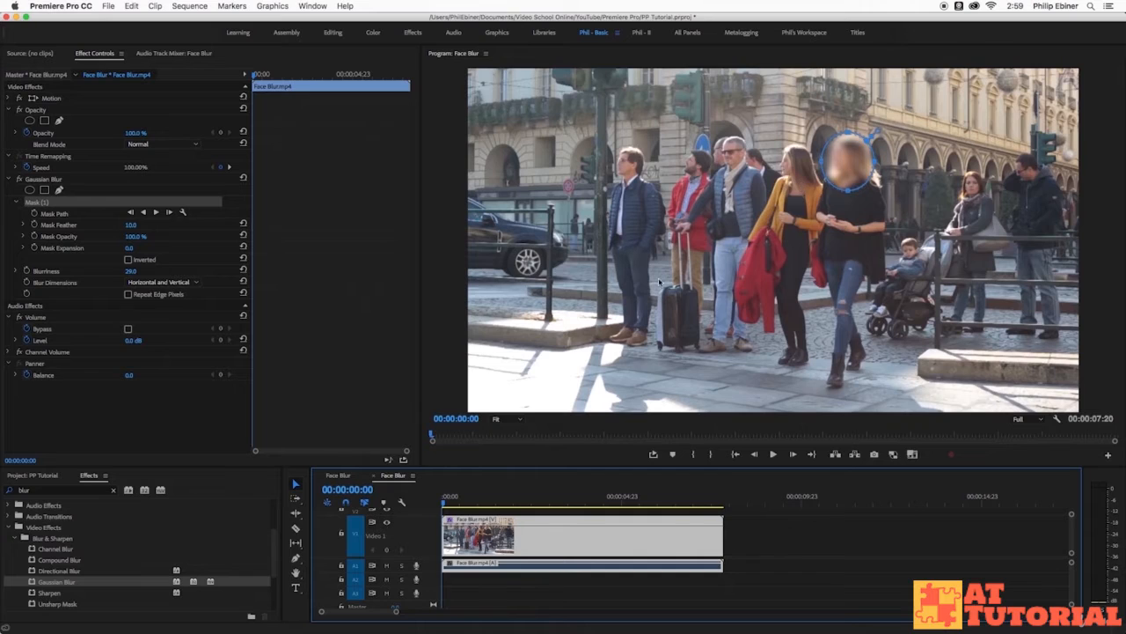
# Try the Position tracking method for the mask path, then switch back to Position, Scale & Rotation.
pyautogui.click(185, 214)
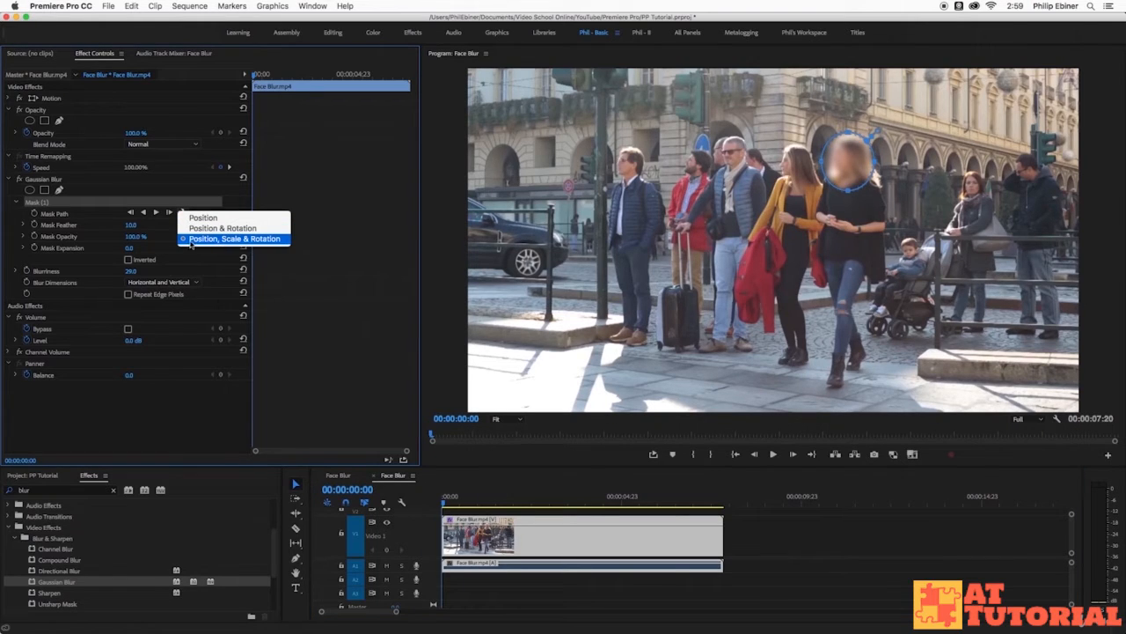
pyautogui.click(199, 219)
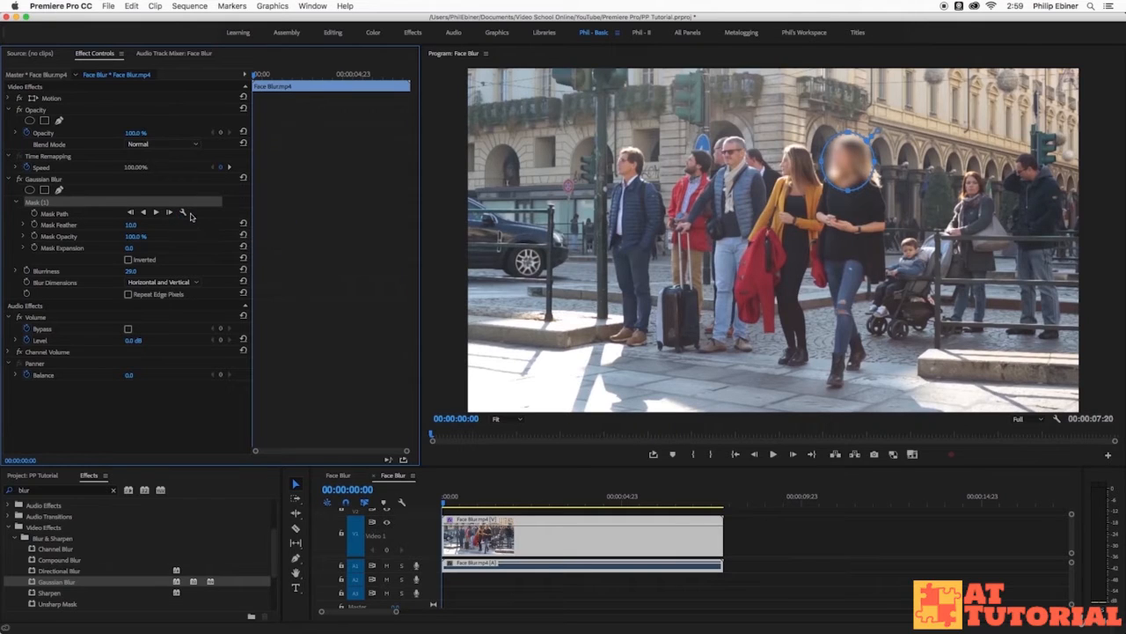
pyautogui.click(184, 213)
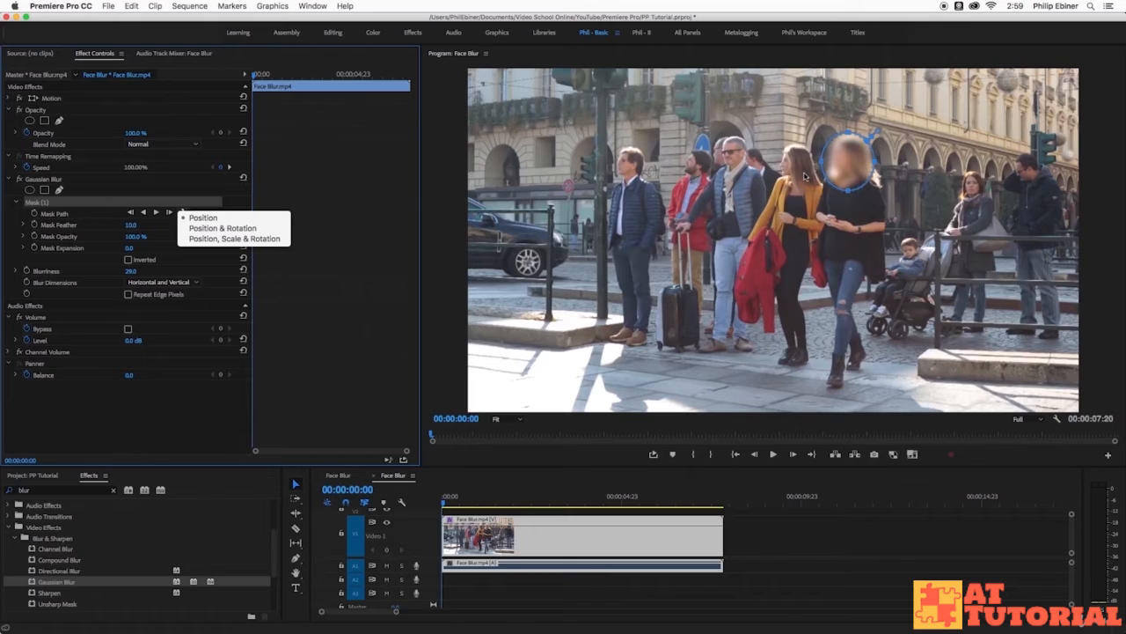
pyautogui.click(275, 238)
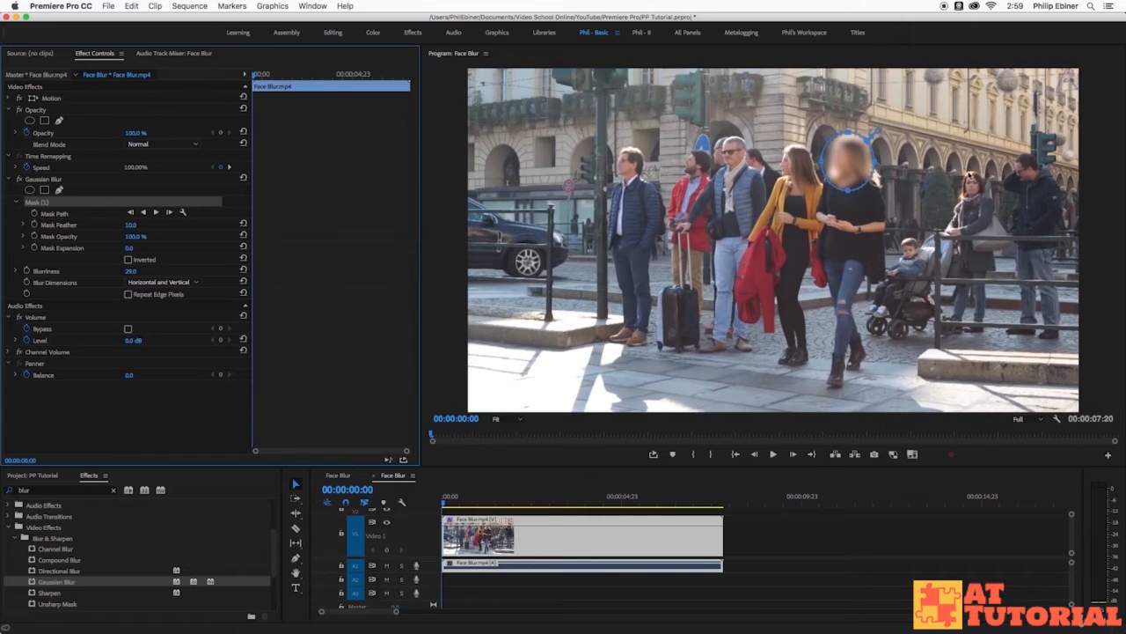
pyautogui.click(183, 212)
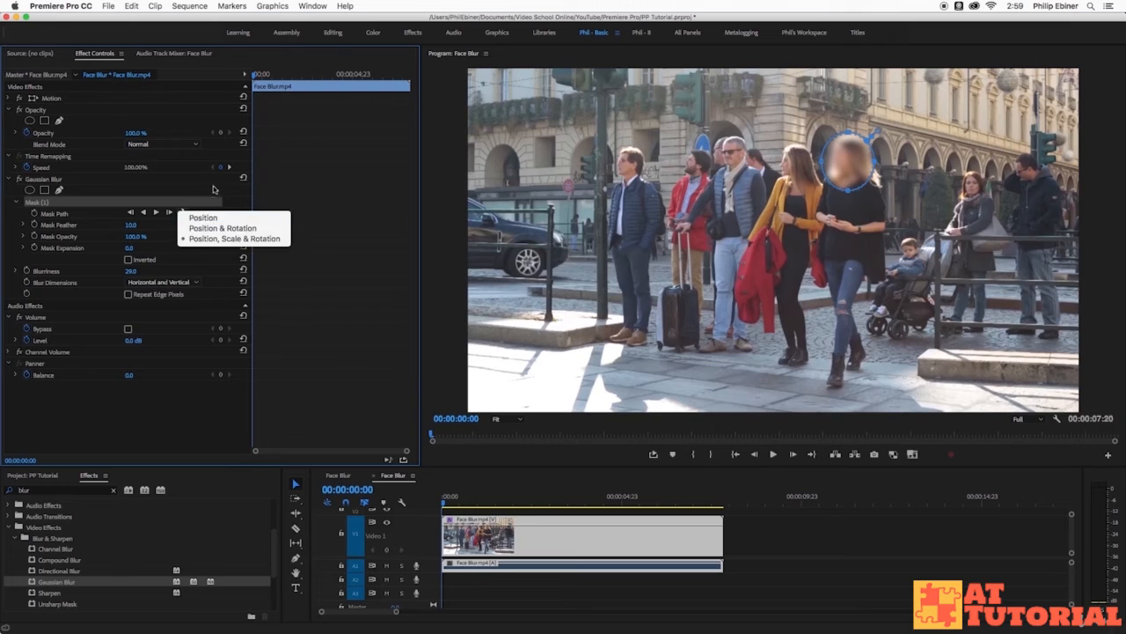
pyautogui.click(232, 203)
pyautogui.click(183, 212)
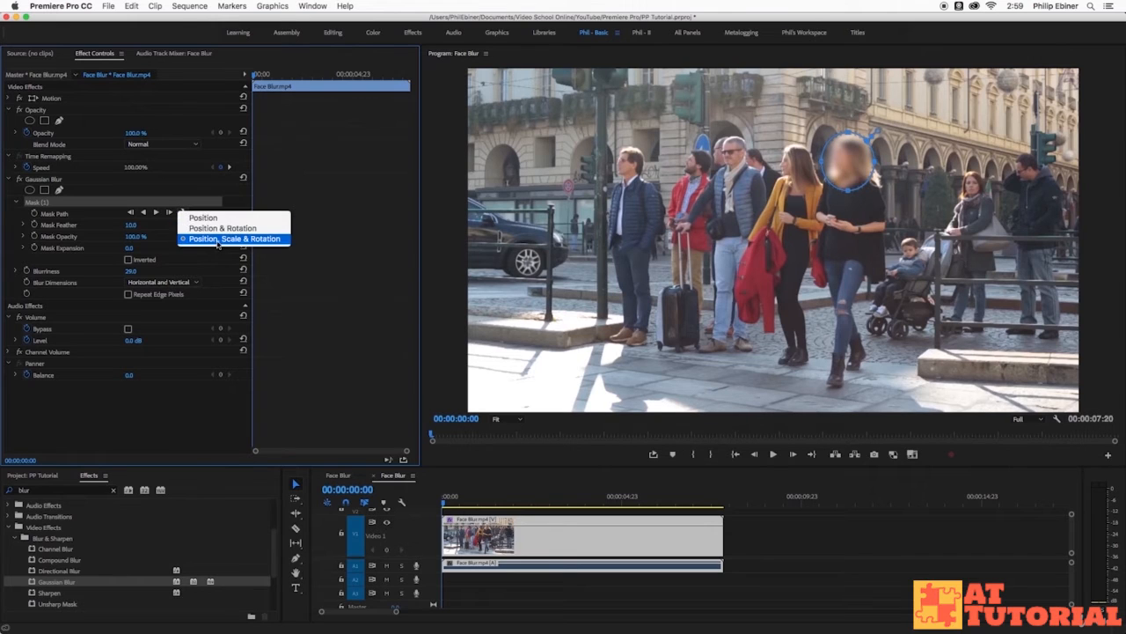
pyautogui.click(243, 203)
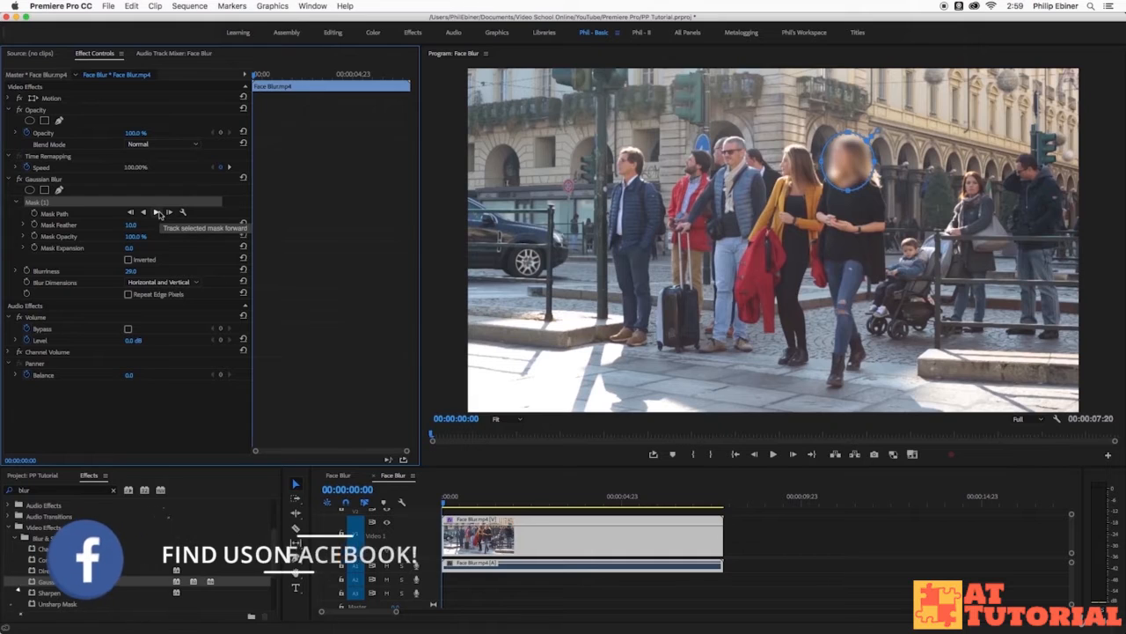
# Track the face mask forward through the whole clip and play the result from the first frame.
pyautogui.click(157, 213)
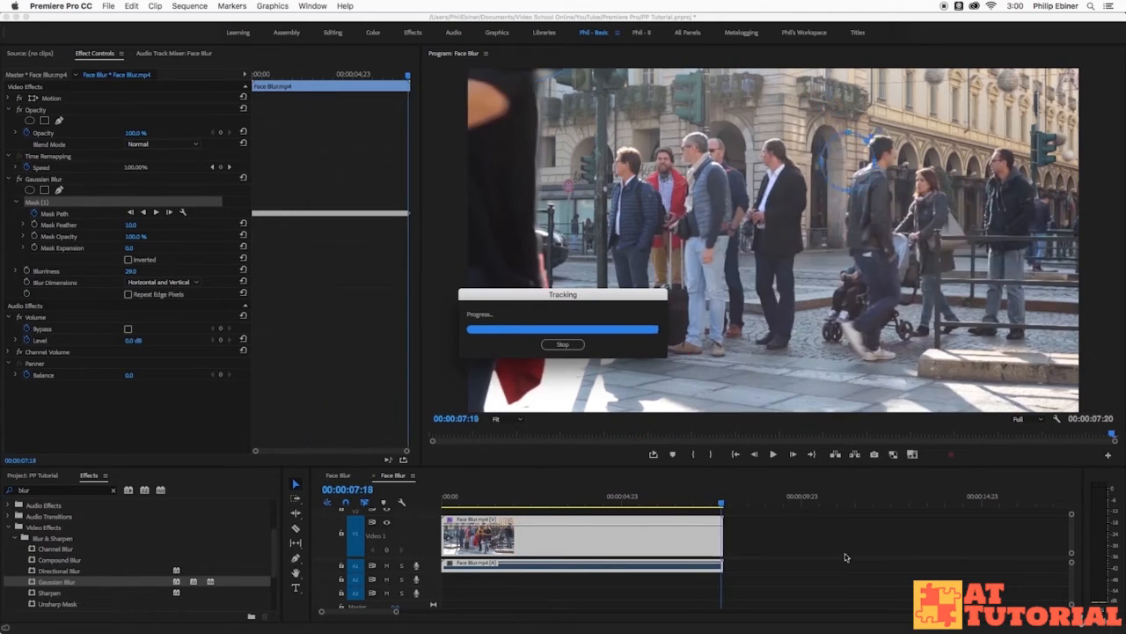
pyautogui.click(451, 500)
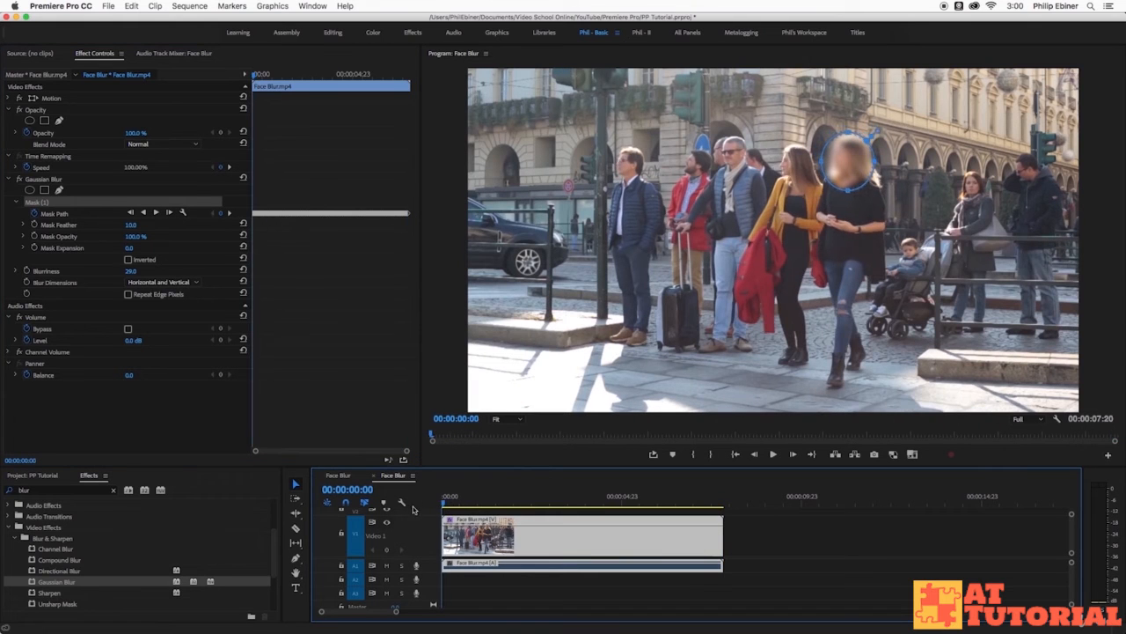
pyautogui.press('space')
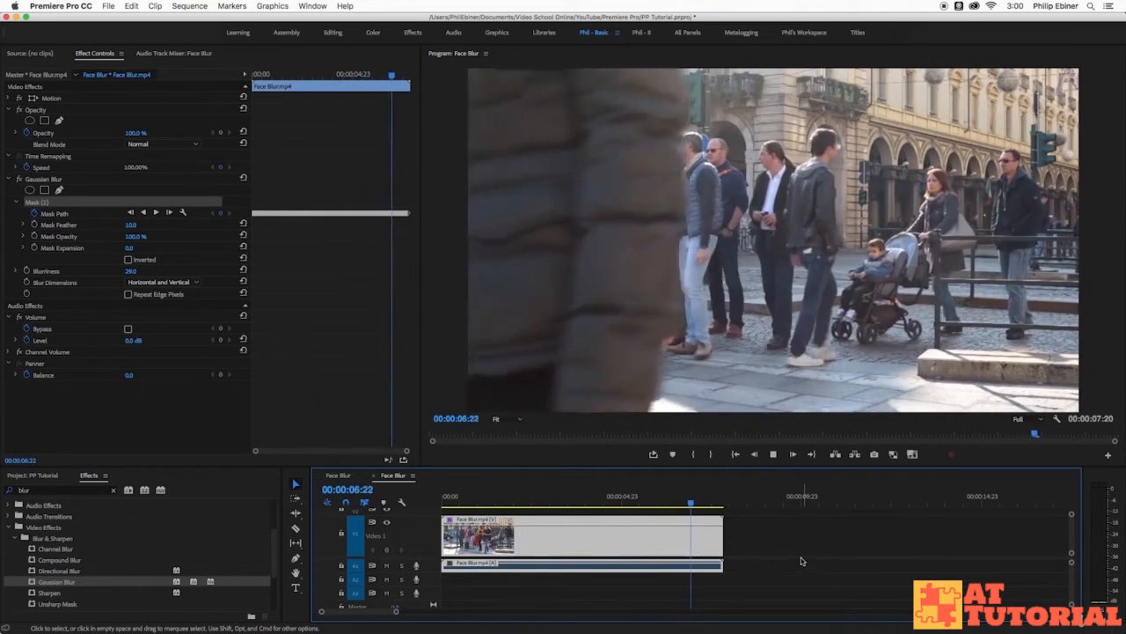
pyautogui.press('space')
# Move the playhead to 00:00:06:11, collapse the V1 track height and duplicate the blurred video clip onto track V2.
pyautogui.moveTo(699, 503); pyautogui.dragTo(674, 501)
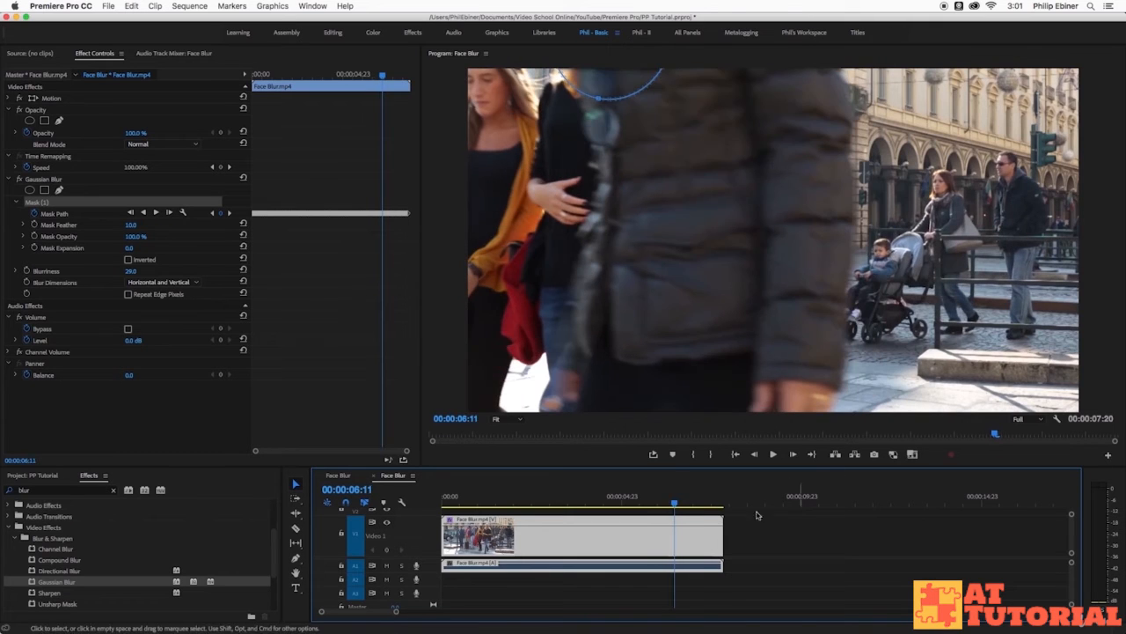
pyautogui.scroll(1, 808, 559)
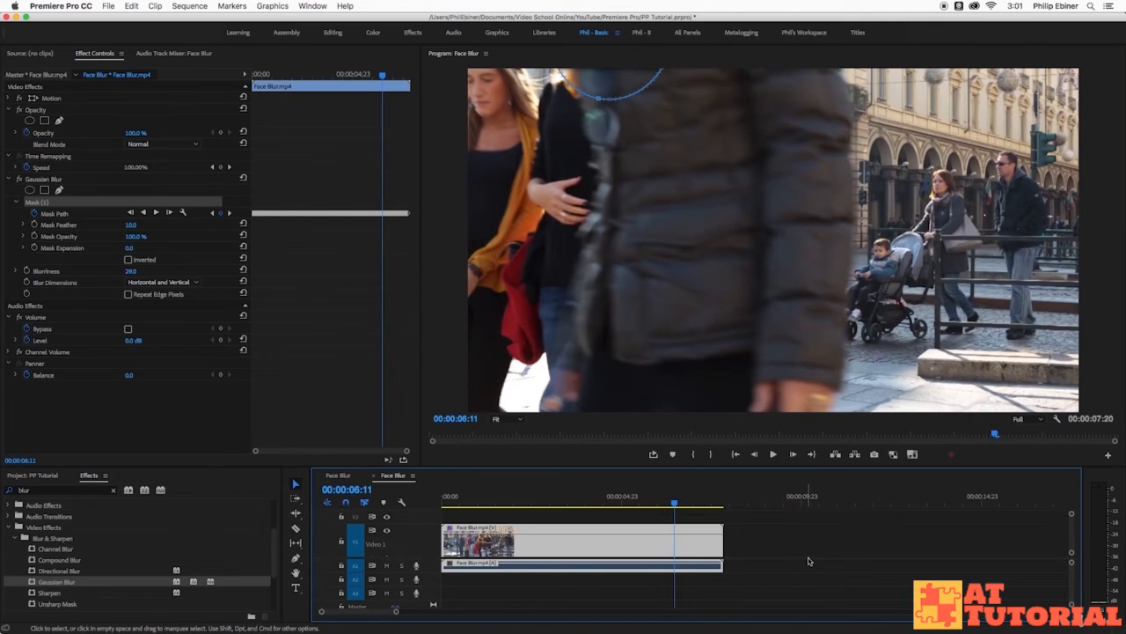
pyautogui.doubleClick(435, 539)
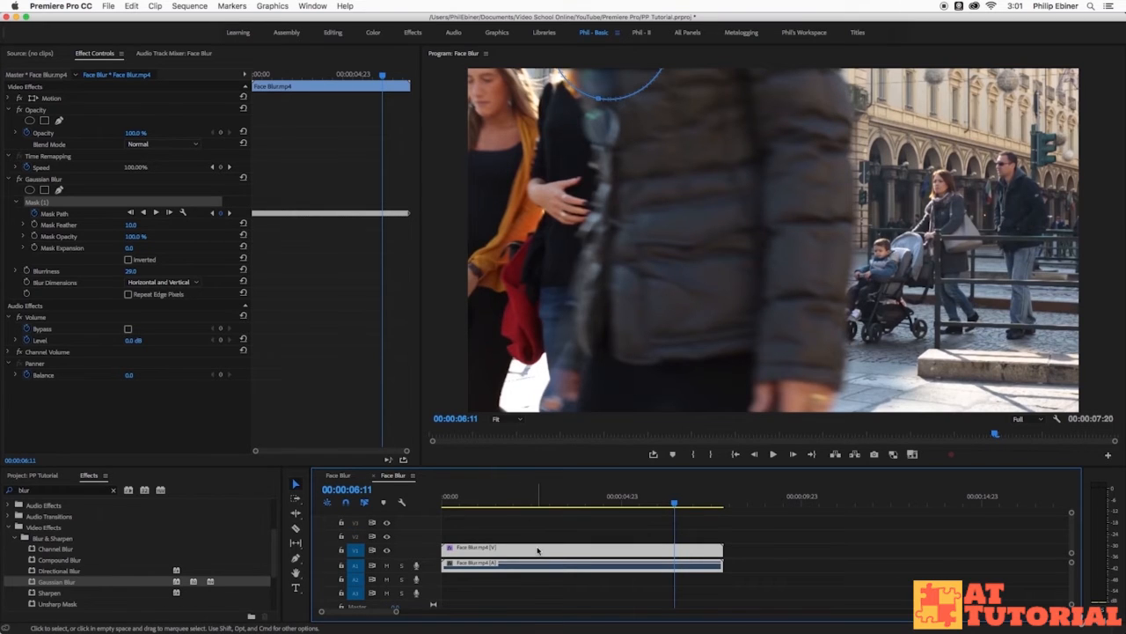
pyautogui.moveTo(571, 553); pyautogui.dragTo(572, 534)
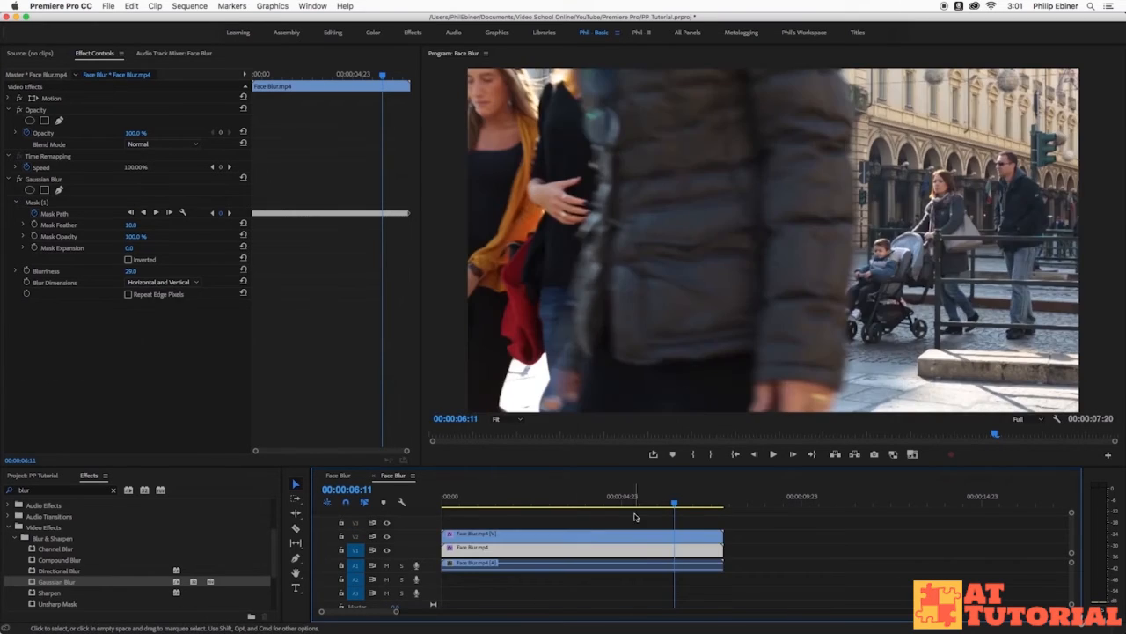
# Remove Gaussian Blur from the V1 copy and trim the end of the V2 clip back to 00:00:06:11.
pyautogui.click(44, 179)
pyautogui.press('Delete')
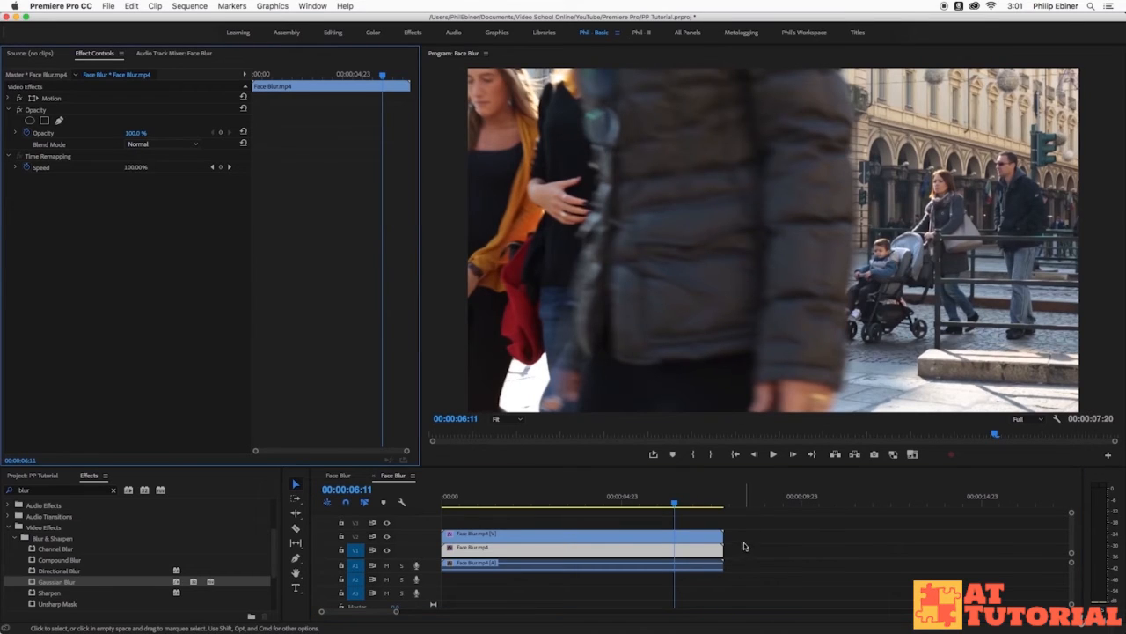
pyautogui.moveTo(720, 534); pyautogui.dragTo(674, 536)
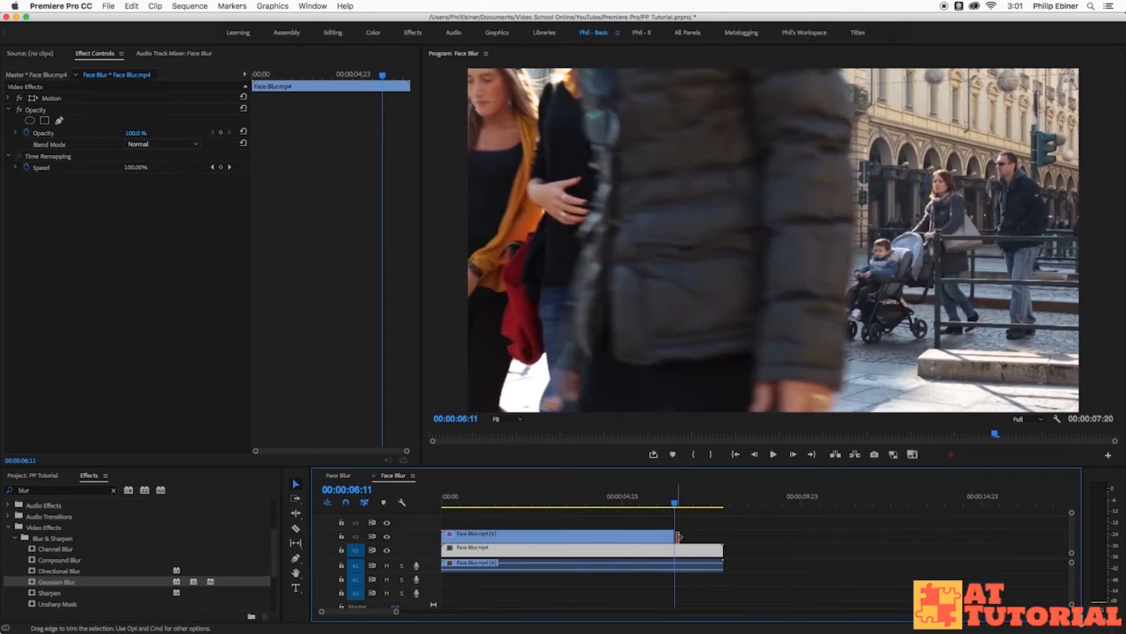
# Play across the end of the V2 clip to check the switch to the unblurred clip, then return to the first frame.
pyautogui.click(666, 504)
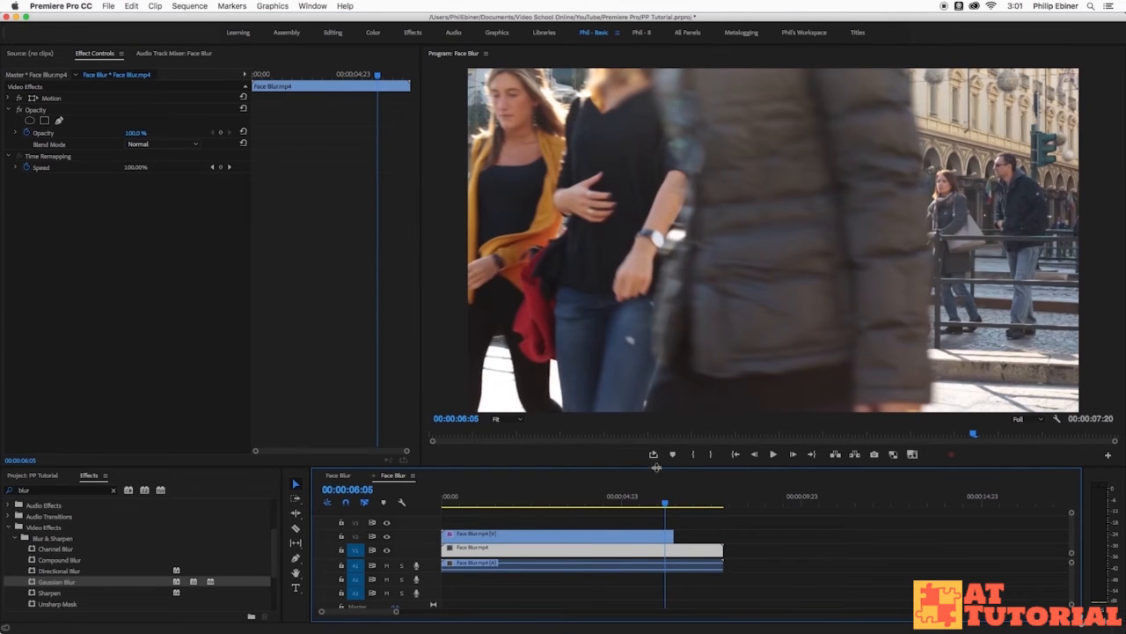
pyautogui.click(658, 547)
pyautogui.press('space')
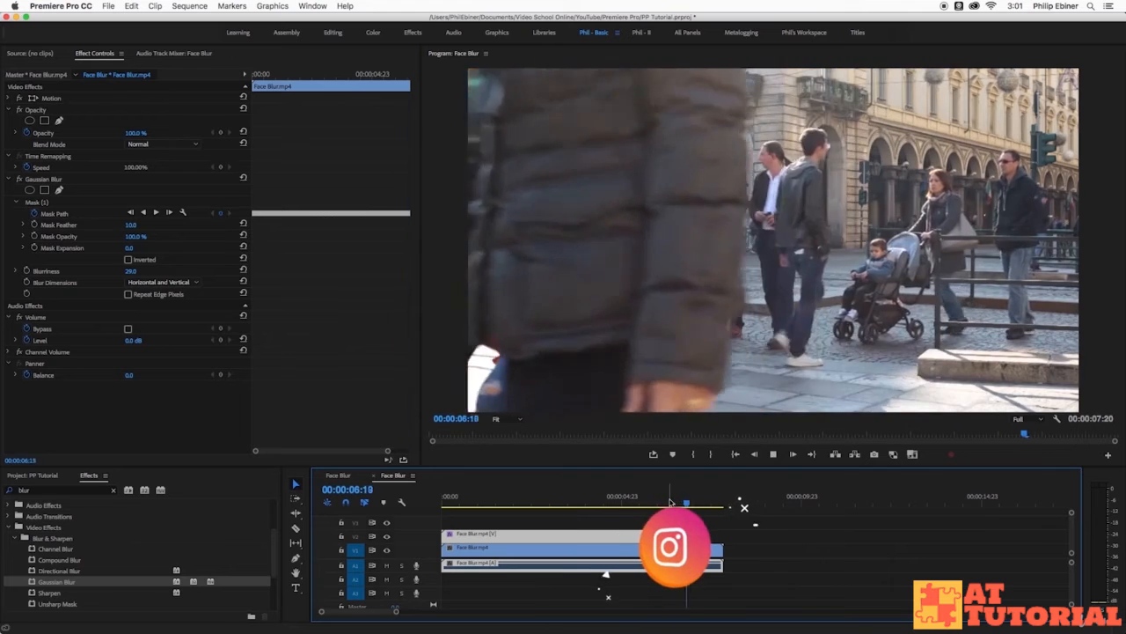
pyautogui.moveTo(670, 502); pyautogui.dragTo(680, 505)
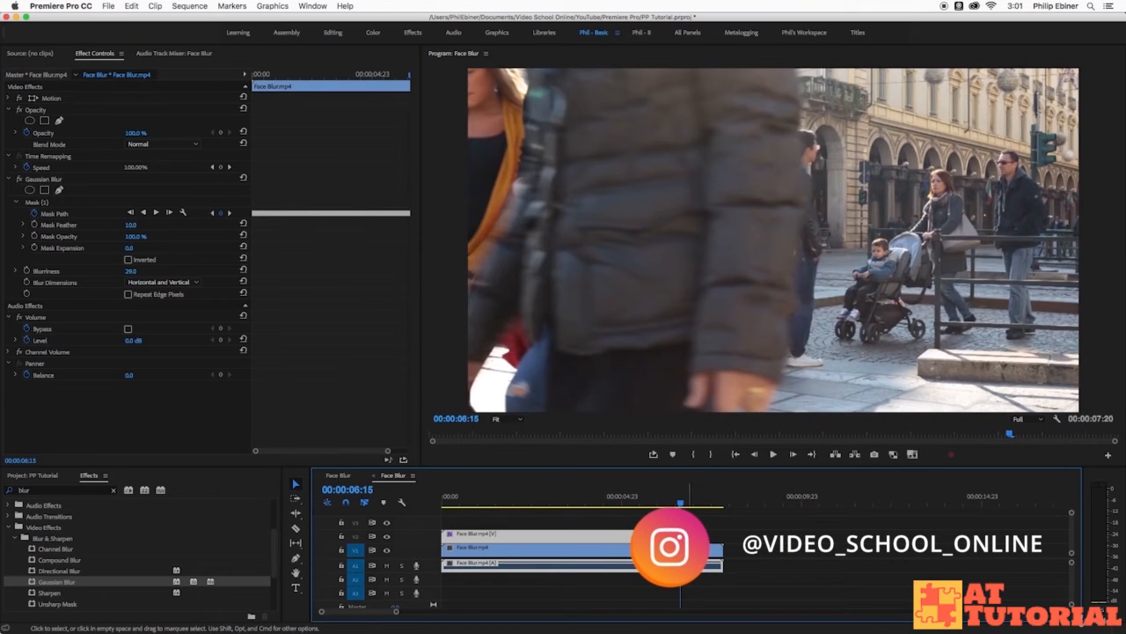
pyautogui.click(717, 552)
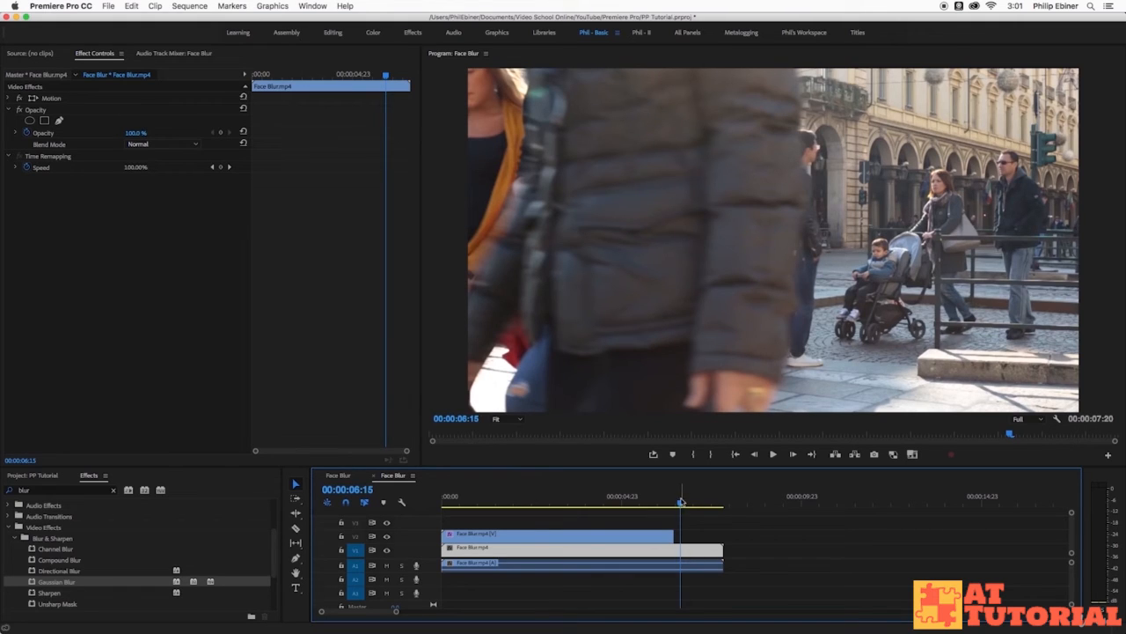
pyautogui.moveTo(683, 504); pyautogui.dragTo(443, 504)
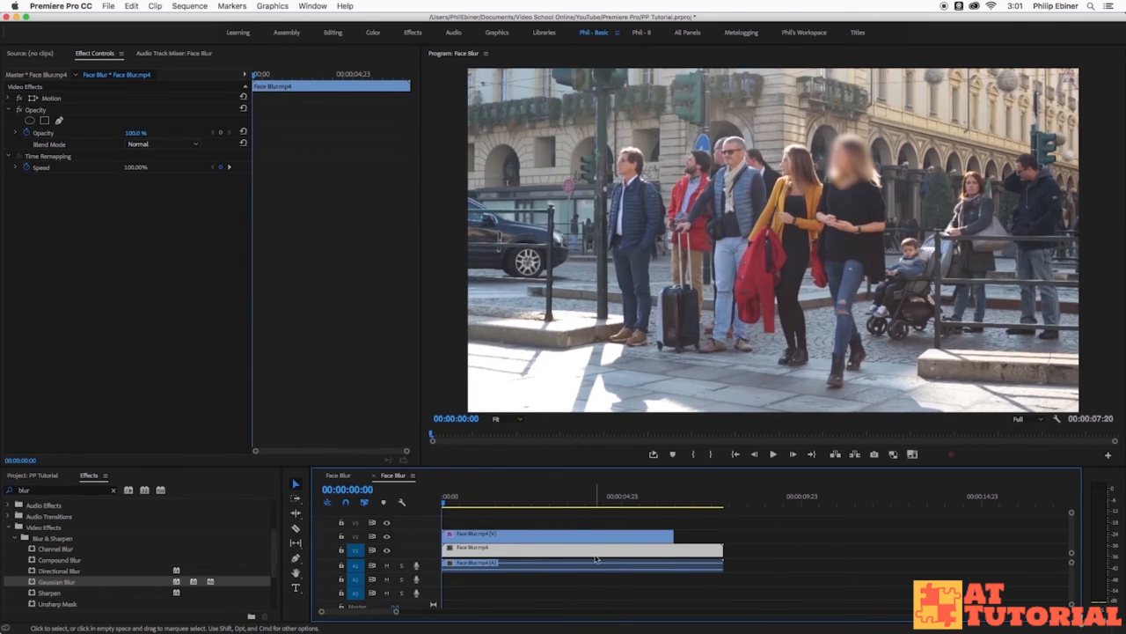
# Play the sequence from the first frame, then return to 00:00:06:11 and extend the V2 clip to the end of the V1 clip.
pyautogui.press('space')
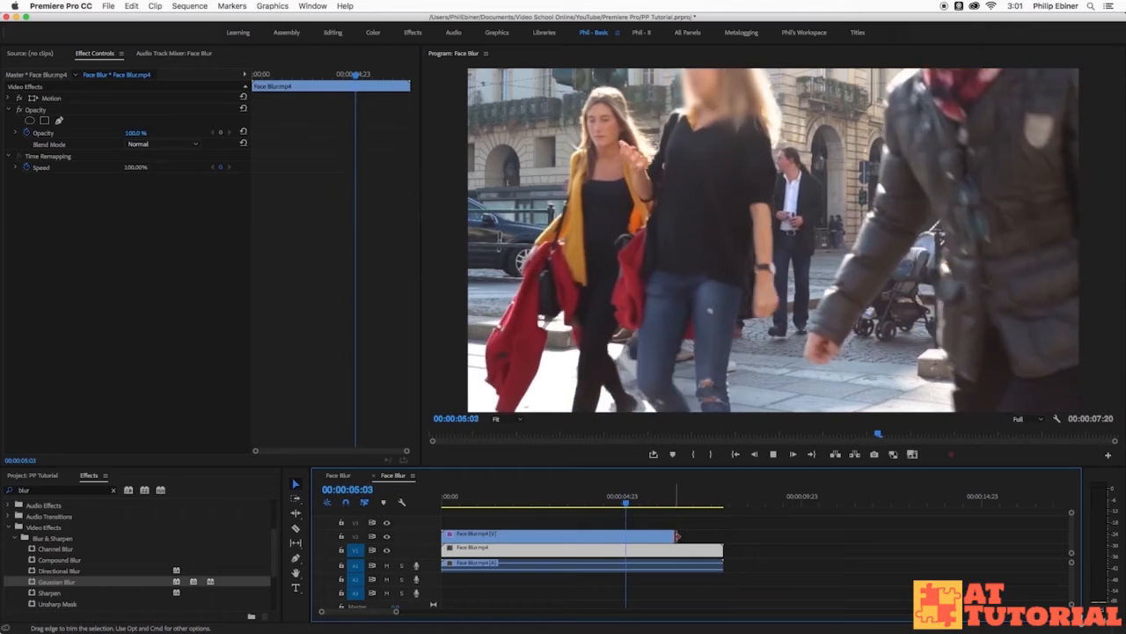
pyautogui.press('space')
pyautogui.click(673, 503)
pyautogui.click(690, 548)
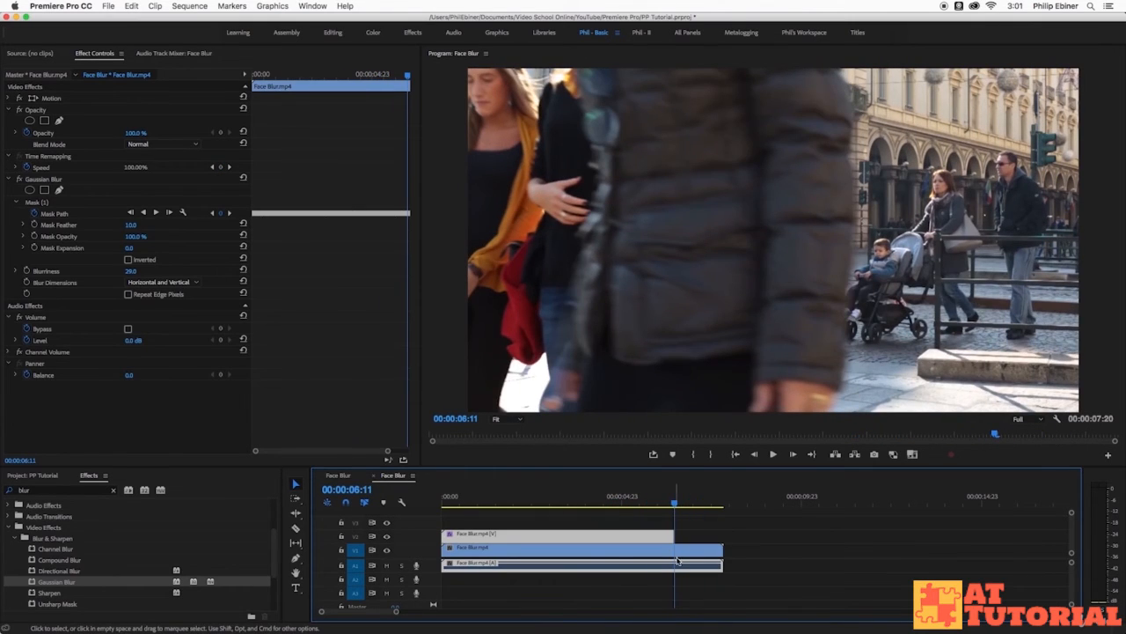
pyautogui.moveTo(677, 536); pyautogui.dragTo(723, 534)
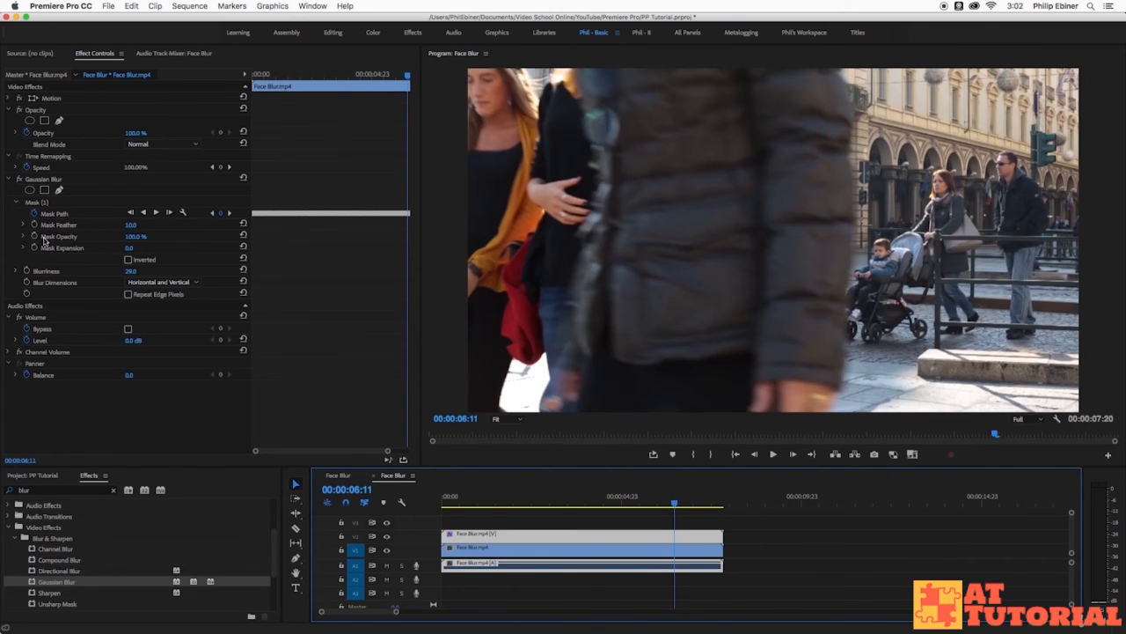
# Keyframe the V2 clip's Gaussian Blur Mask Opacity at 100% on 00:00:06:11 and 0% on 00:00:06:12.
pyautogui.click(34, 235)
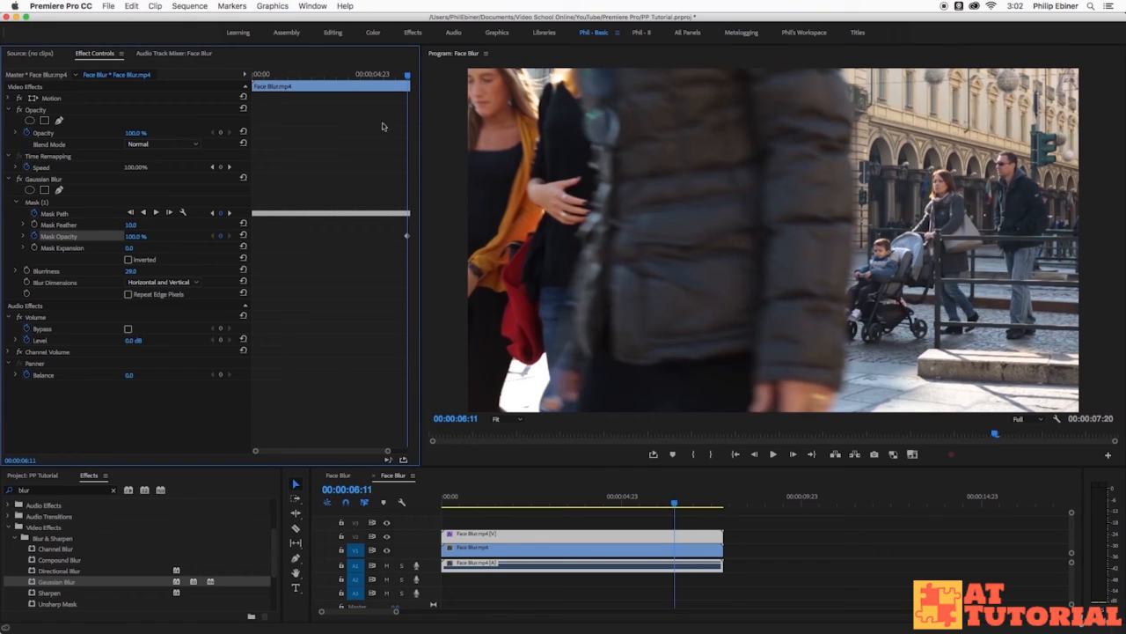
pyautogui.moveTo(675, 504); pyautogui.dragTo(677, 505)
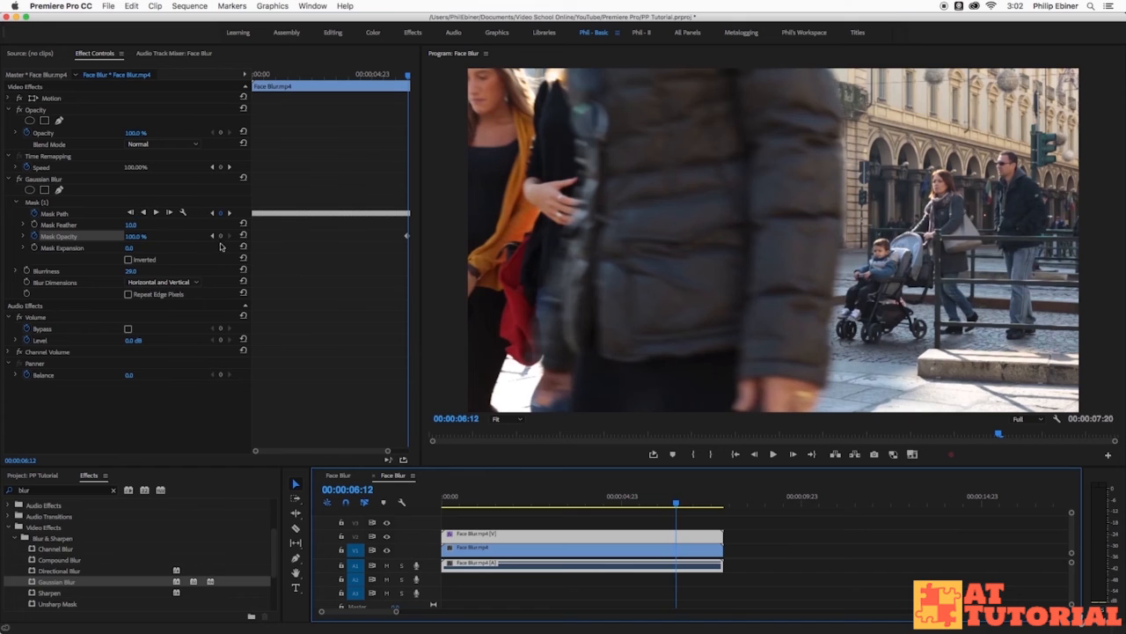
pyautogui.moveTo(139, 240); pyautogui.dragTo(88, 239)
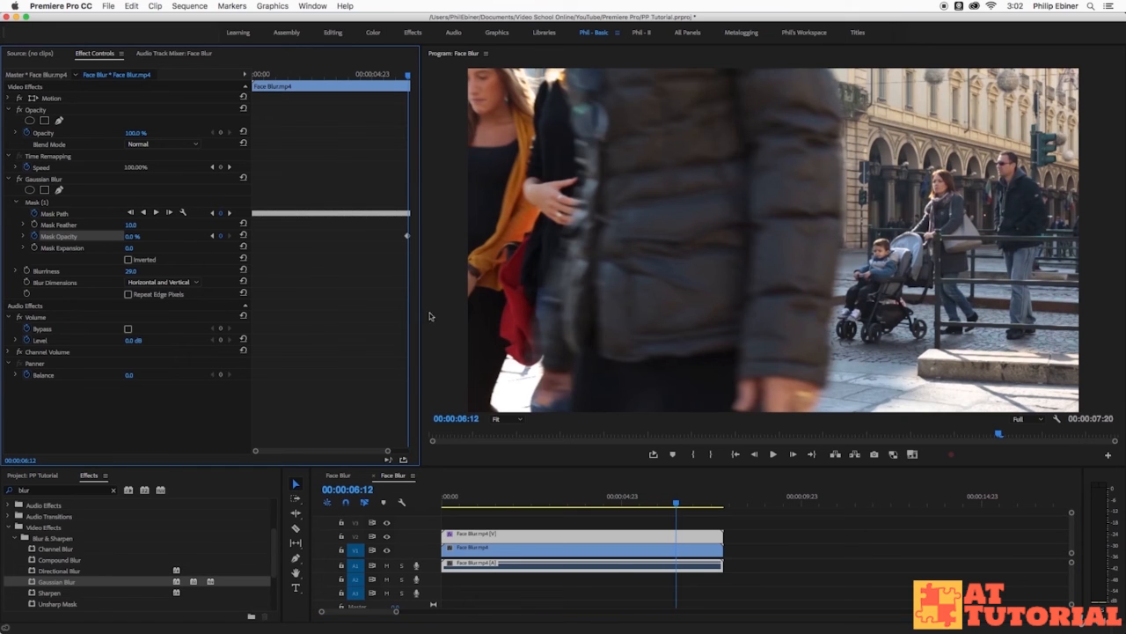
# Play across the Mask Opacity keyframes to check the blur switching off, then save the project.
pyautogui.moveTo(675, 504); pyautogui.dragTo(651, 504)
pyautogui.press('space')
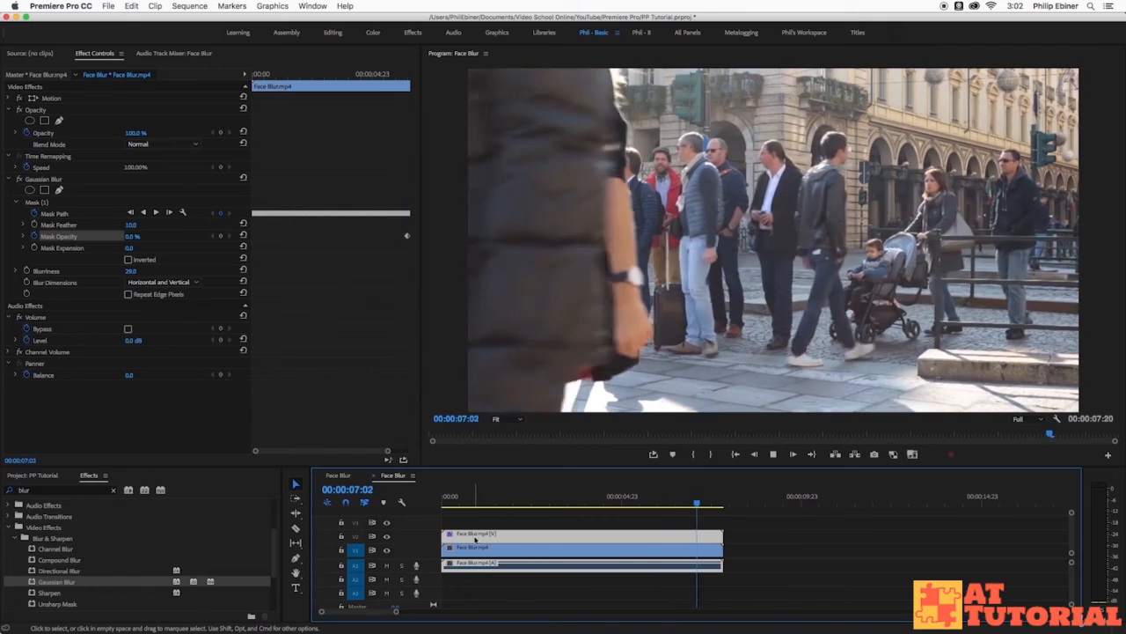
pyautogui.click(682, 503)
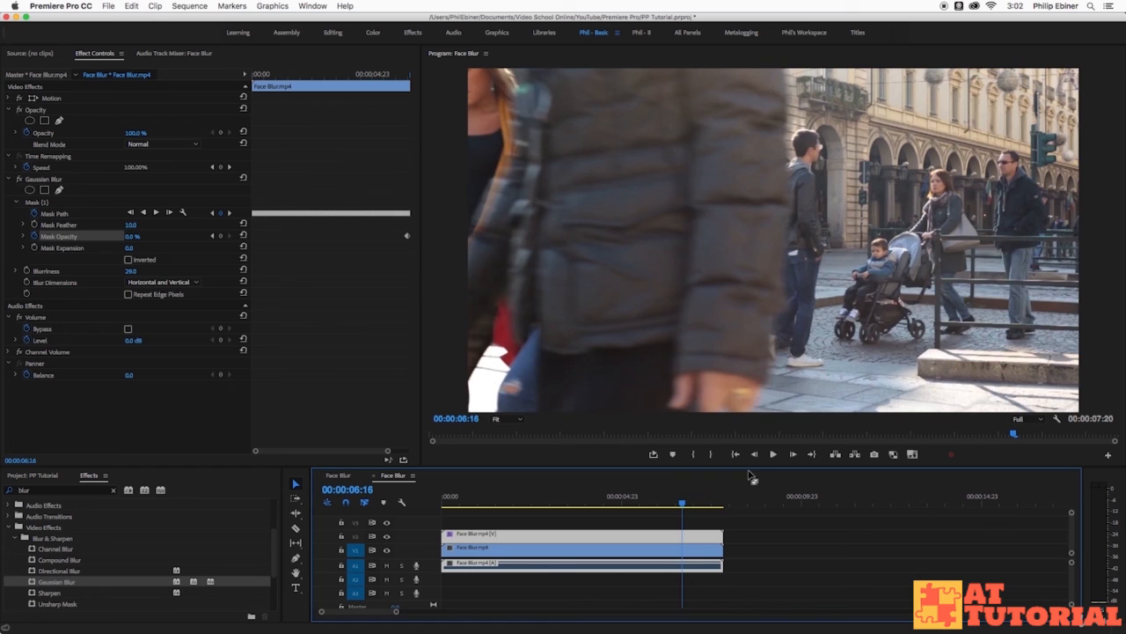
pyautogui.press('super+s')
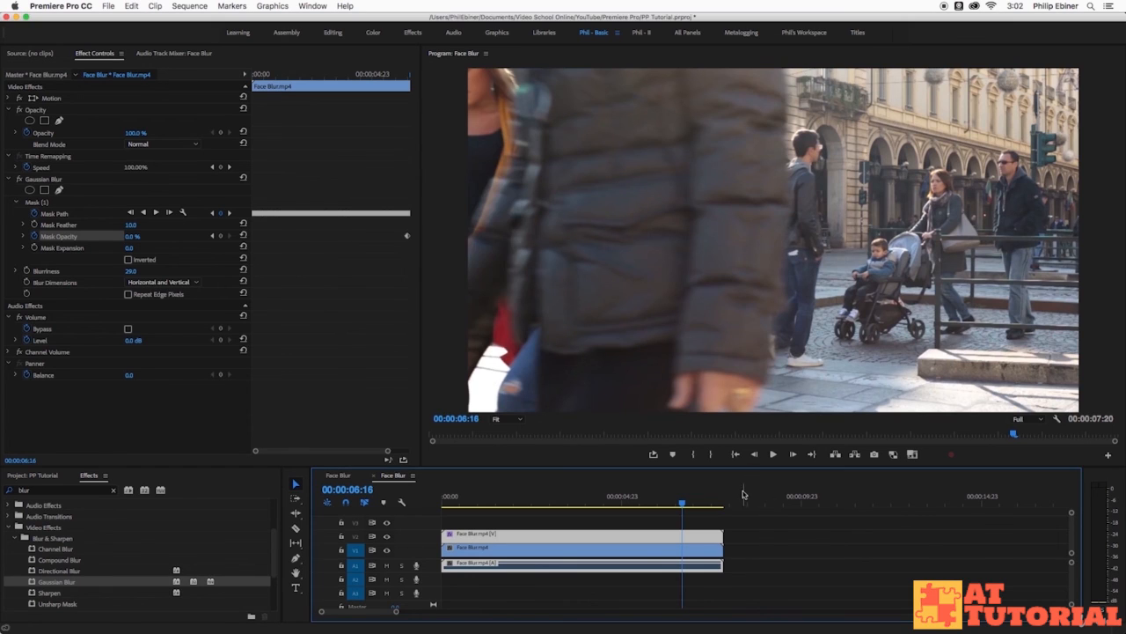